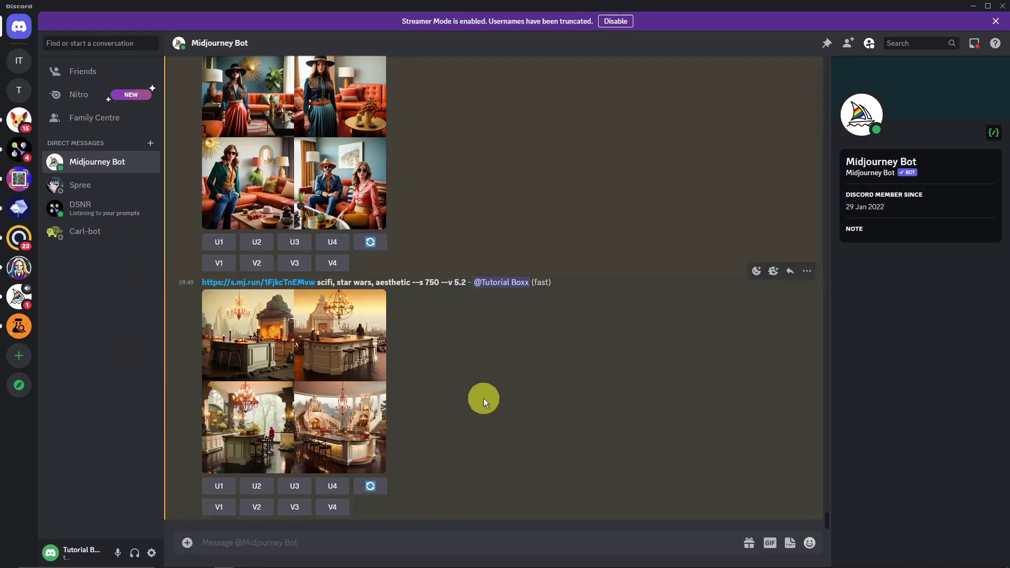
- Attach the Living room 1, Kitchen and Bath photos from the Desktop to the Midjourney Bot chat
left_click(188, 543)
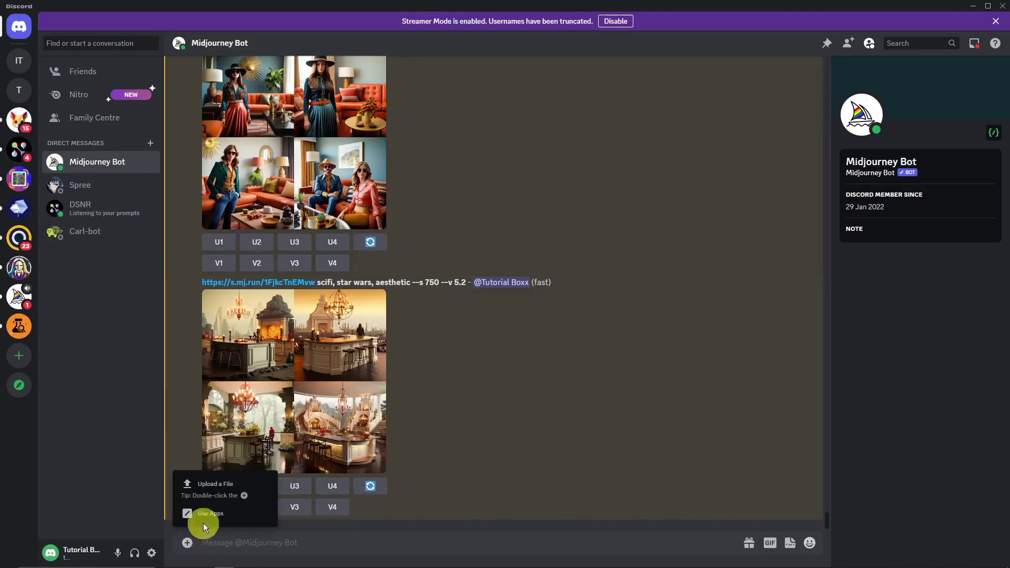
left_click(196, 485)
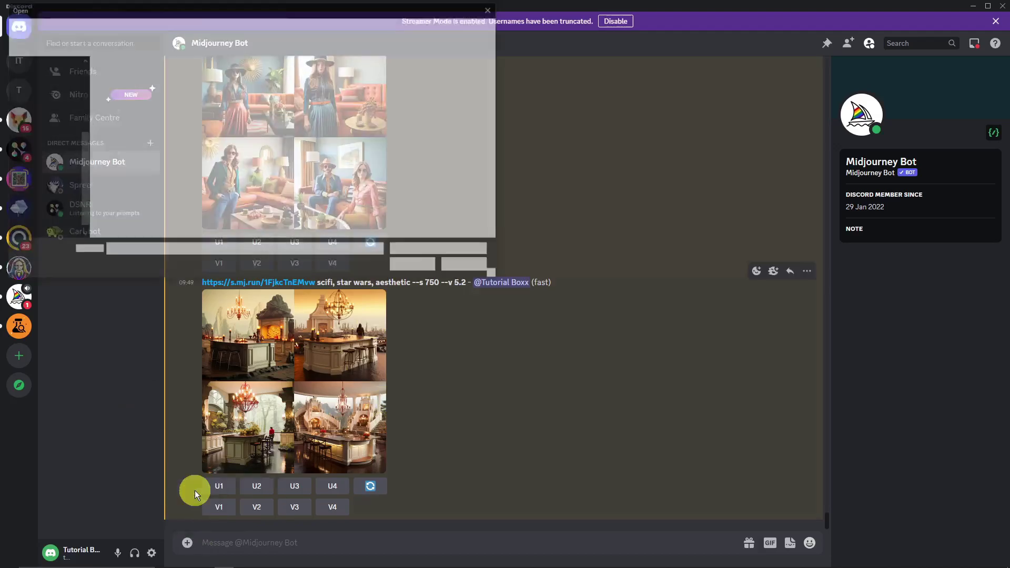
left_click(310, 145)
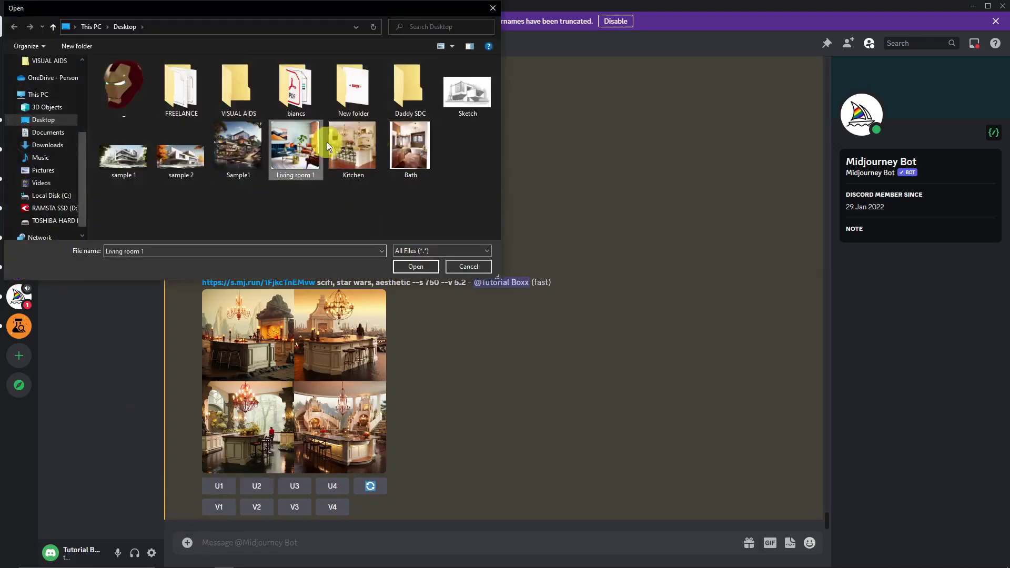
left_click(360, 140, "ctrl")
left_click(411, 150, "ctrl")
left_click(425, 269)
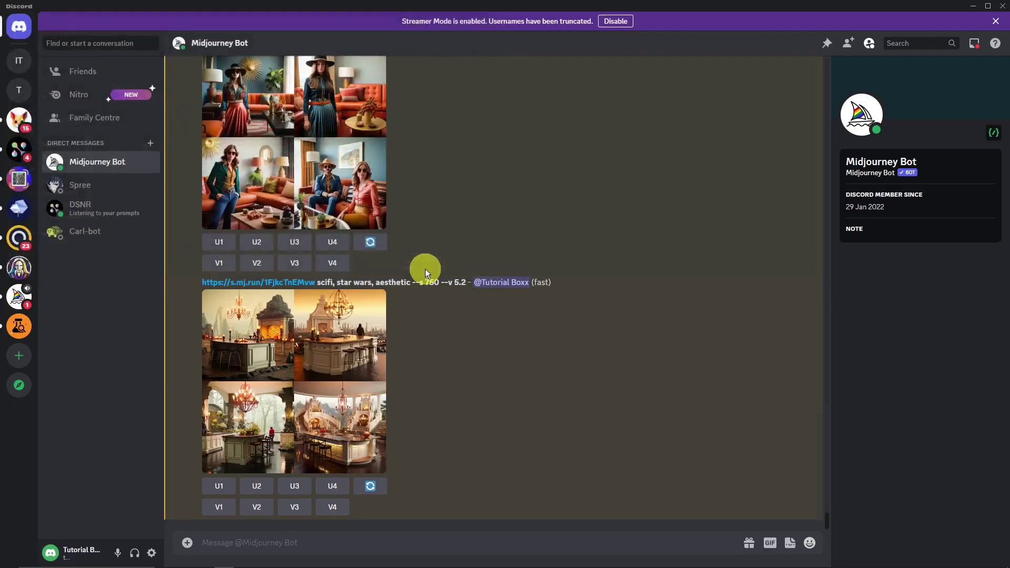
- Send the three photos and bring up the living room image's context menu
key("Return")
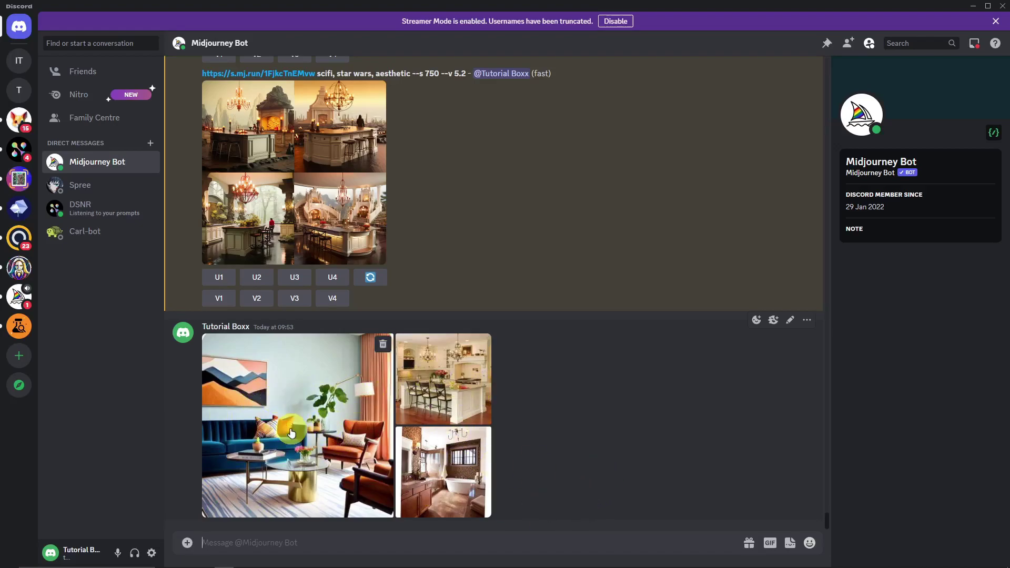
right_click(308, 409)
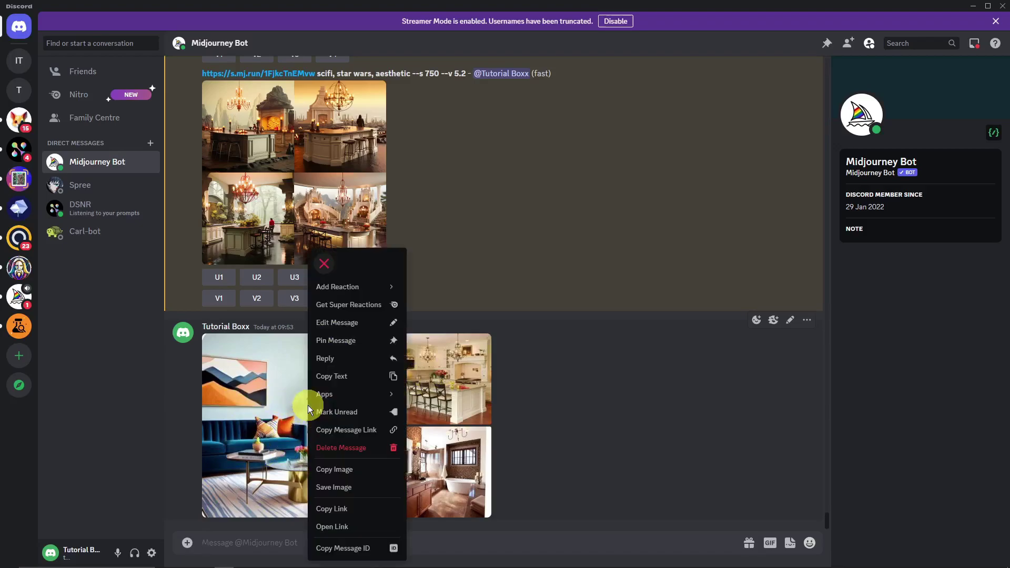
- Copy the living room image link and paste it into a new /imagine prompt
left_click(350, 510)
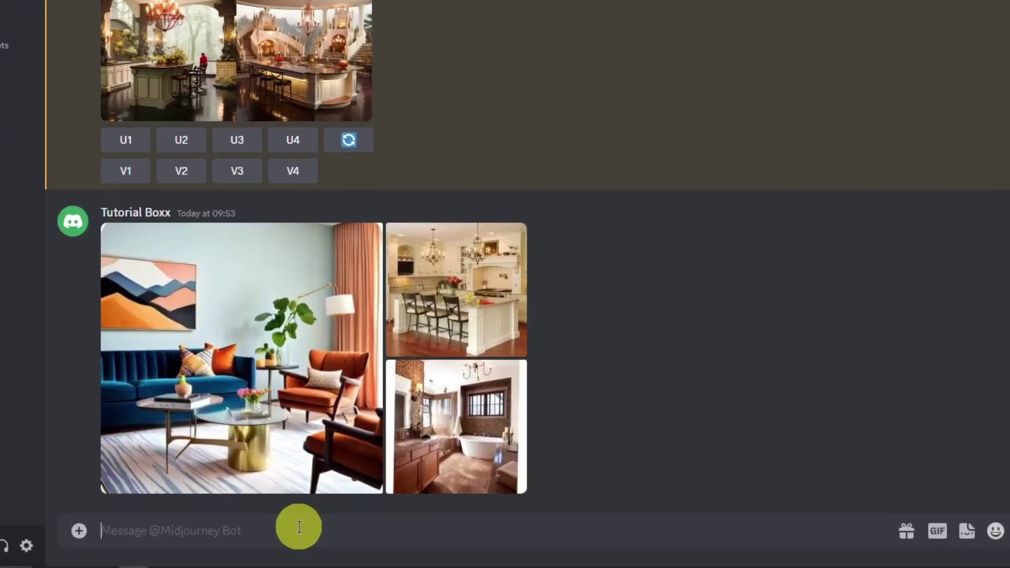
type("/")
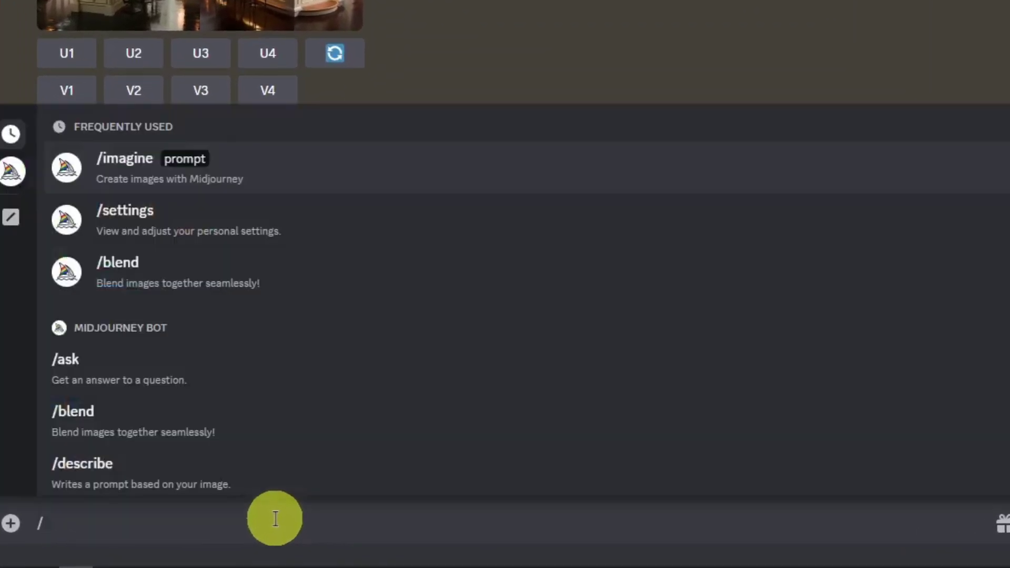
type("imagine")
key("Return")
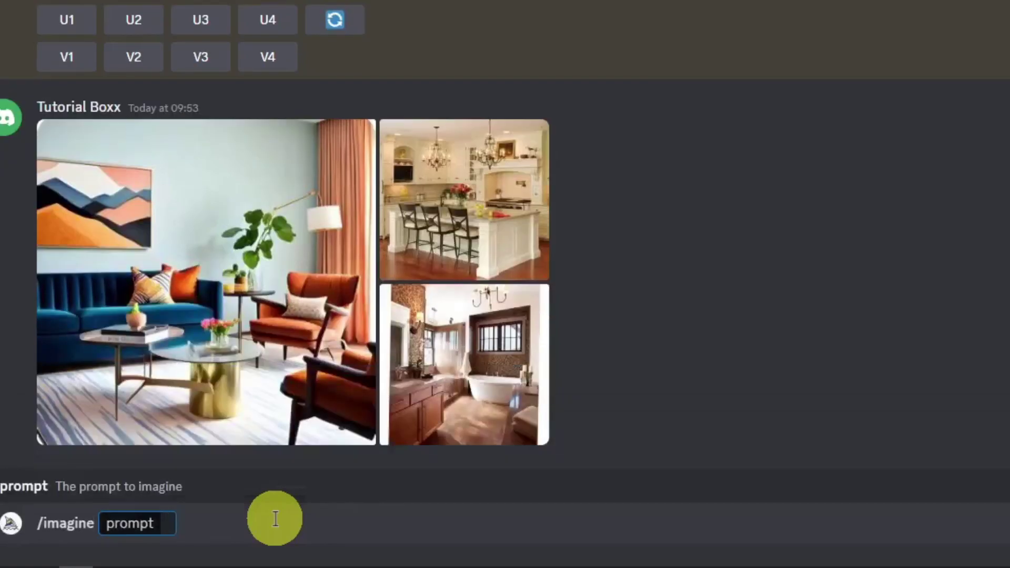
key("ctrl+v")
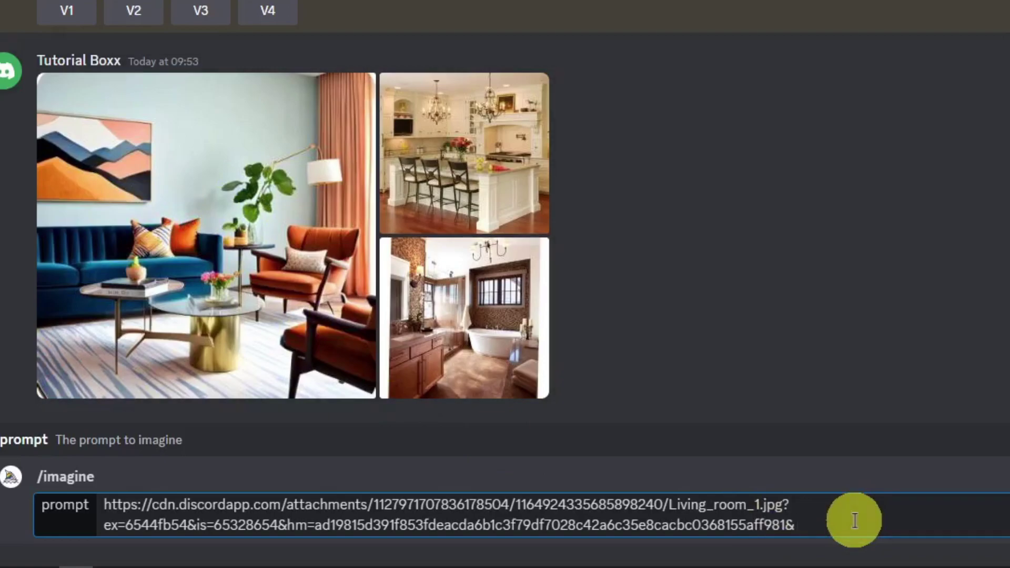
- Add "70's, western style, aesthetic" after the link and submit the prompt
type("70's, western,")
key("BackSpace")
type("style, ")
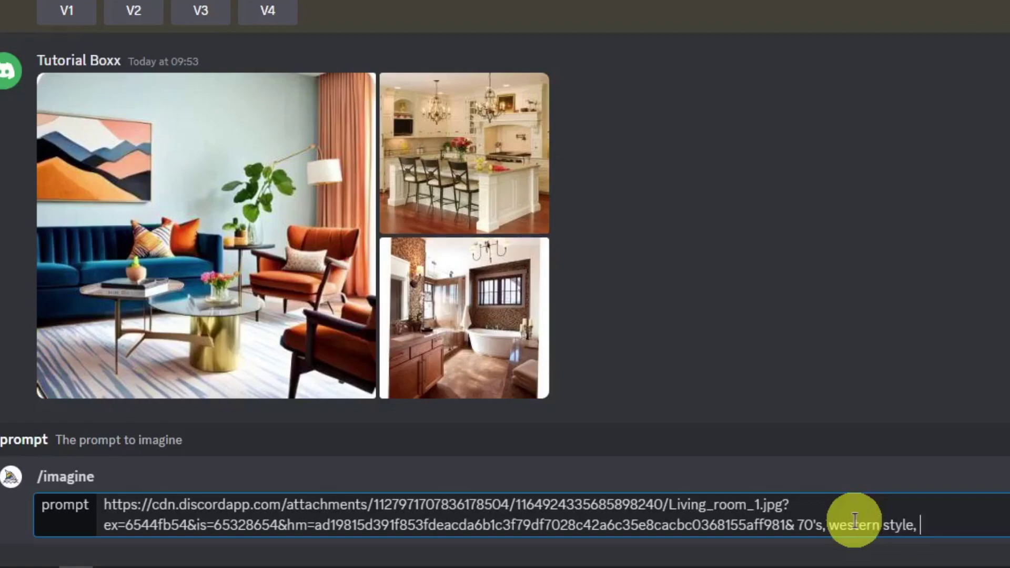
type("new")
key("BackSpace")
key("BackSpace")
key("BackSpace")
type("aethet")
key("BackSpace")
key("BackSpace")
key("BackSpace")
key("BackSpace")
type("sthetic")
key("Return")
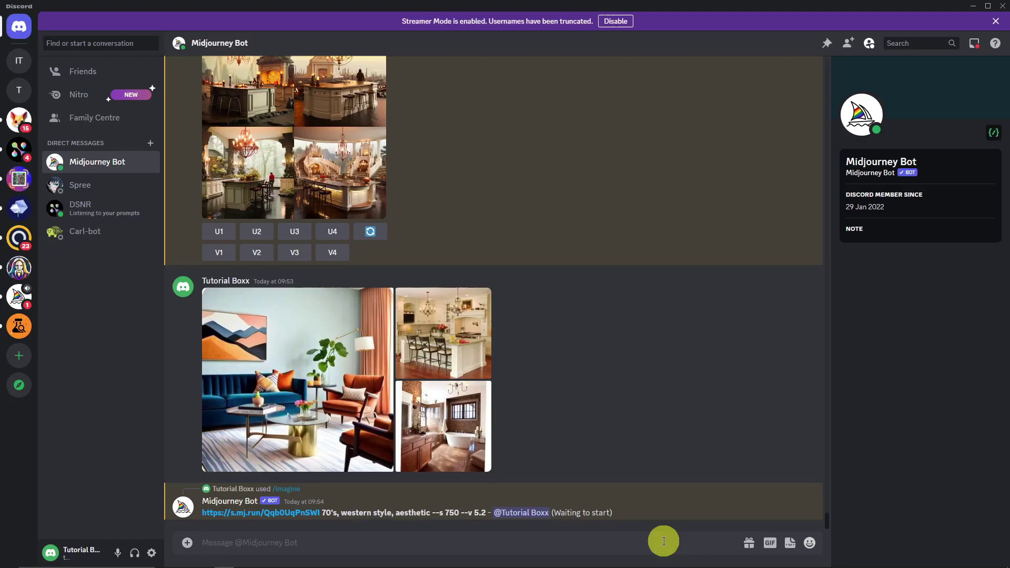
scroll(476, 403, "up", 2)
scroll(542, 393, "down", 3)
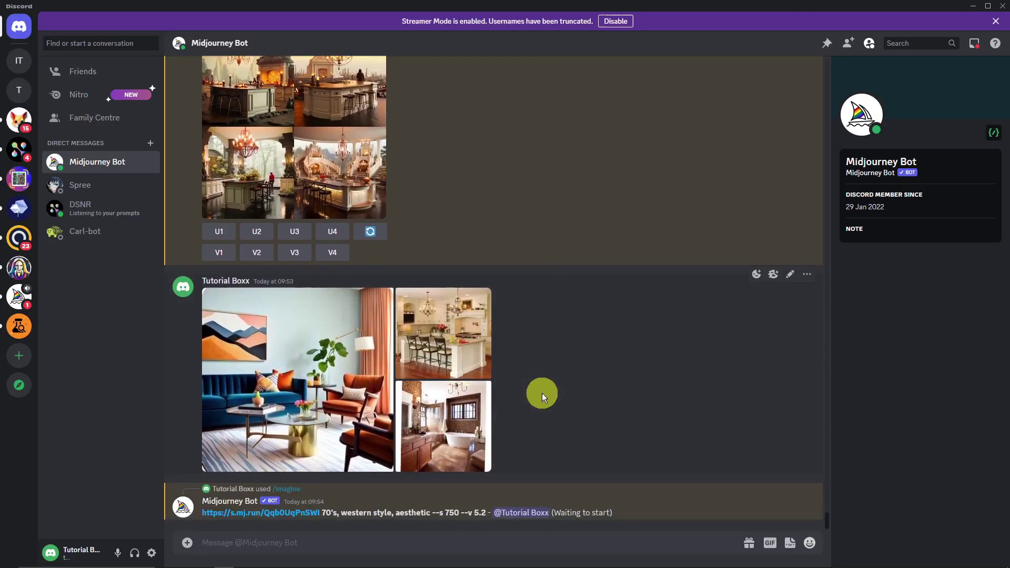
left_click(428, 332)
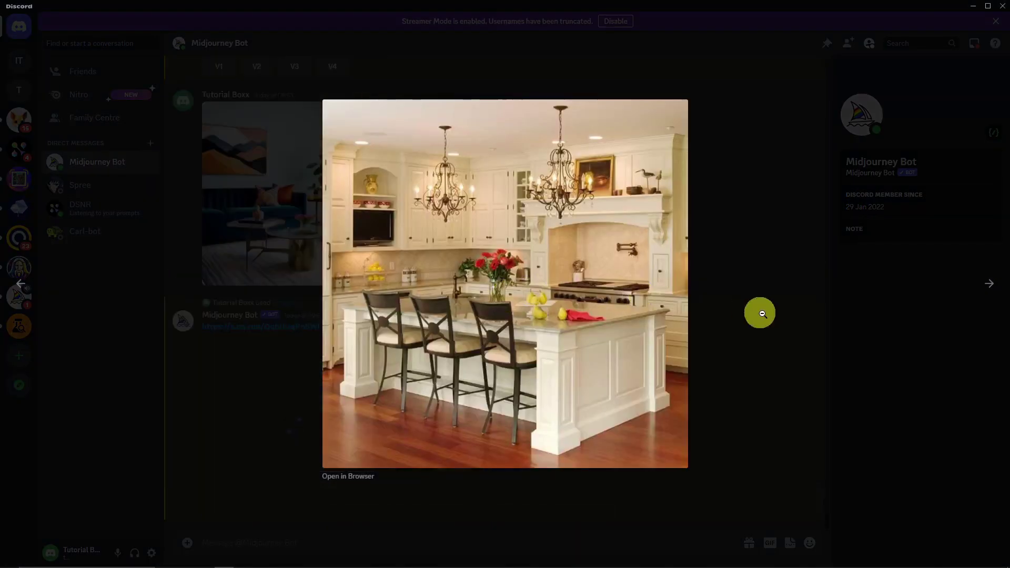
left_click(759, 254)
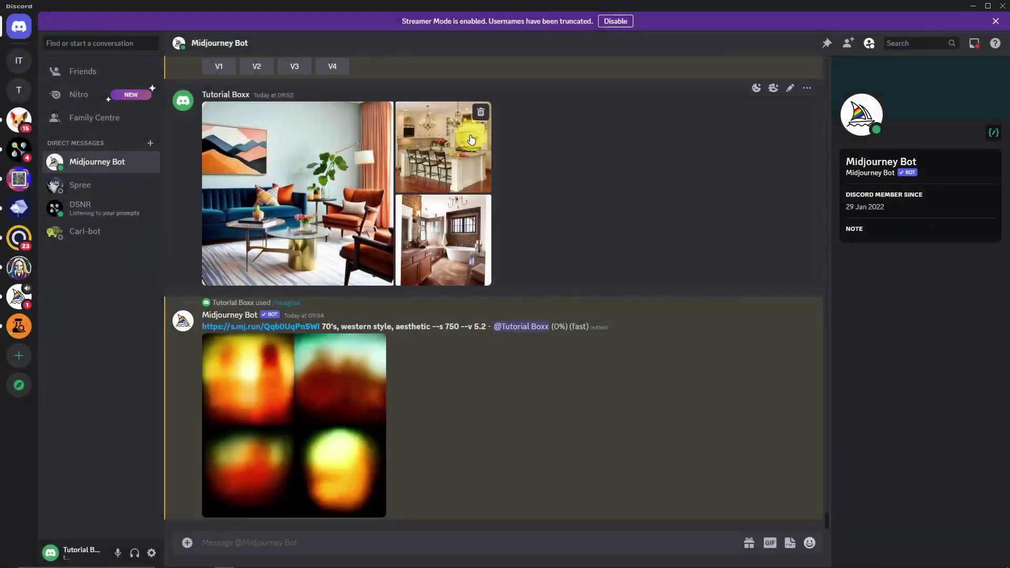
- Submit /imagine with the kitchen image link and the prompt "ocean design, new, aesthetic"
right_click(474, 110)
left_click(514, 396)
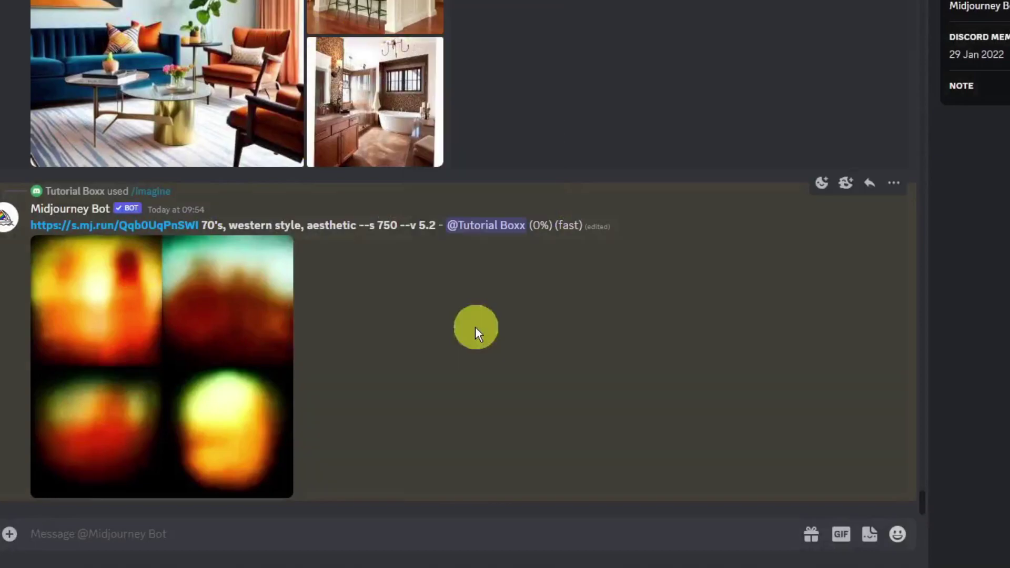
left_click(134, 540)
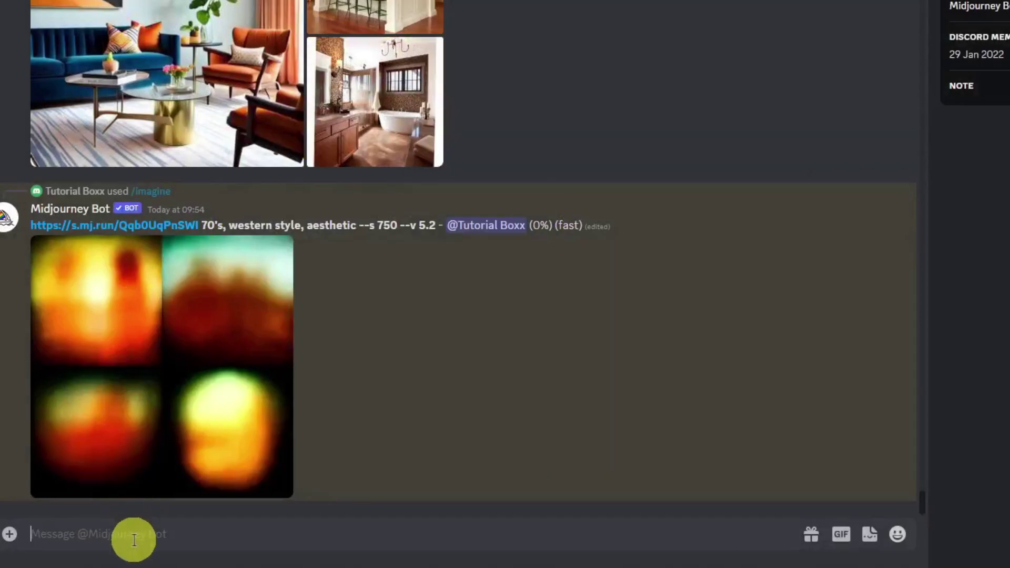
type("/imagine")
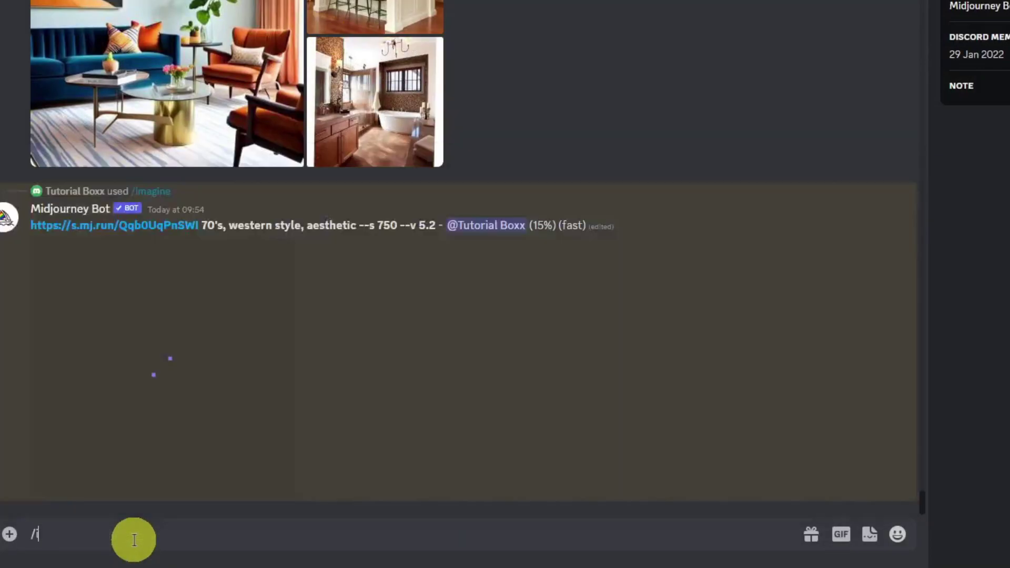
key("Tab")
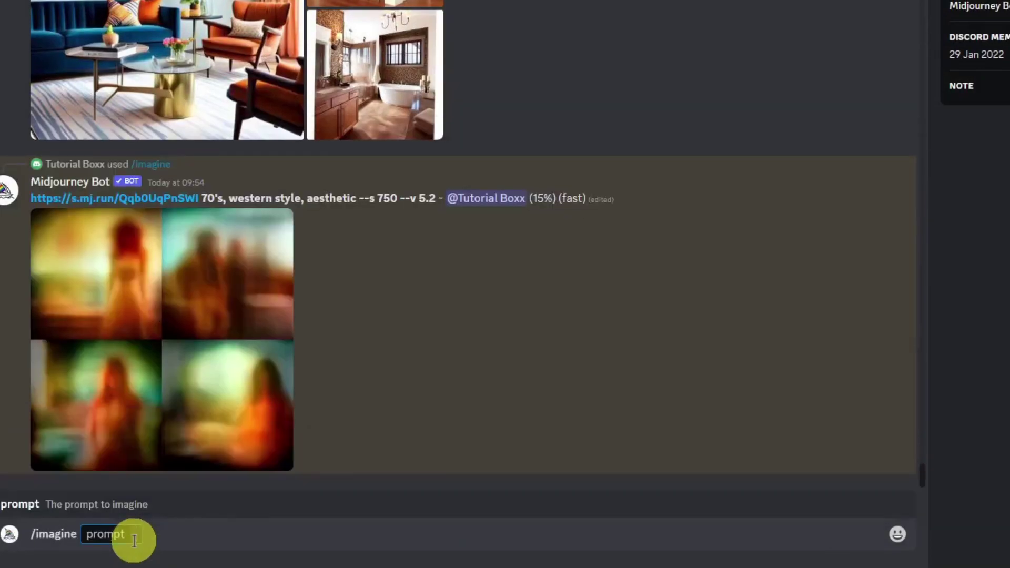
key("ctrl+v")
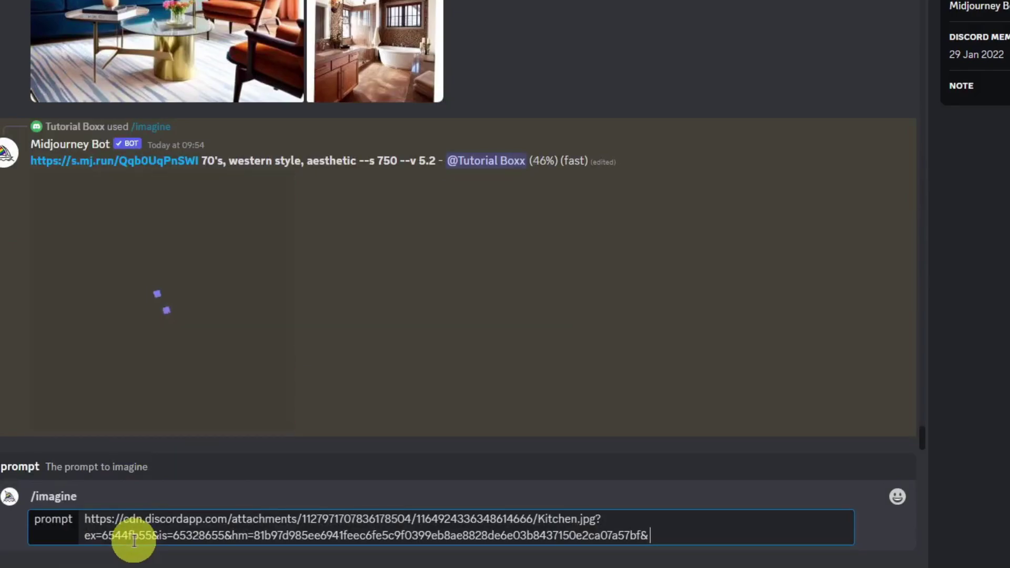
type("ocean d")
type("esign")
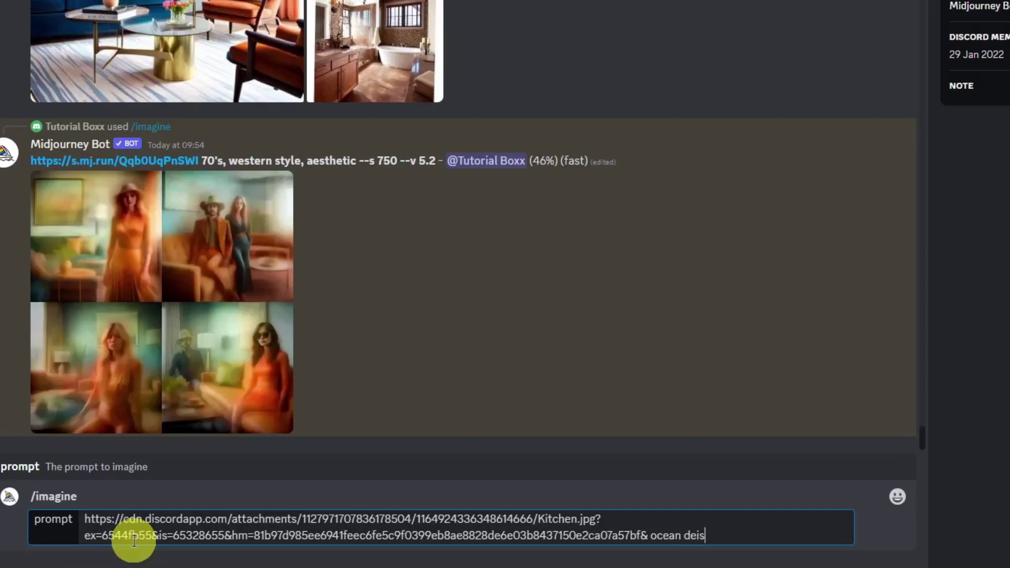
type(", ")
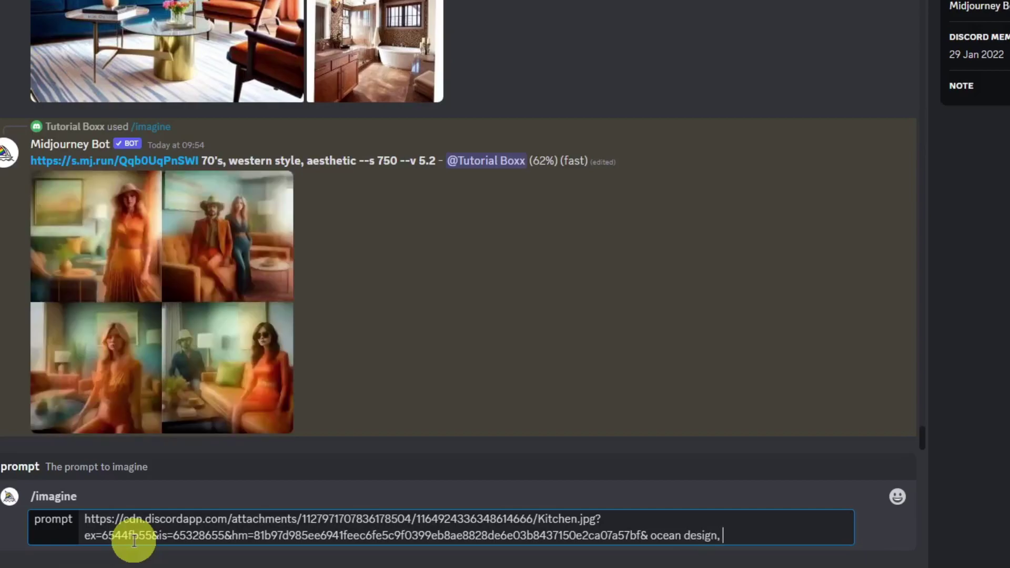
type("new, aesthetic")
key("Return")
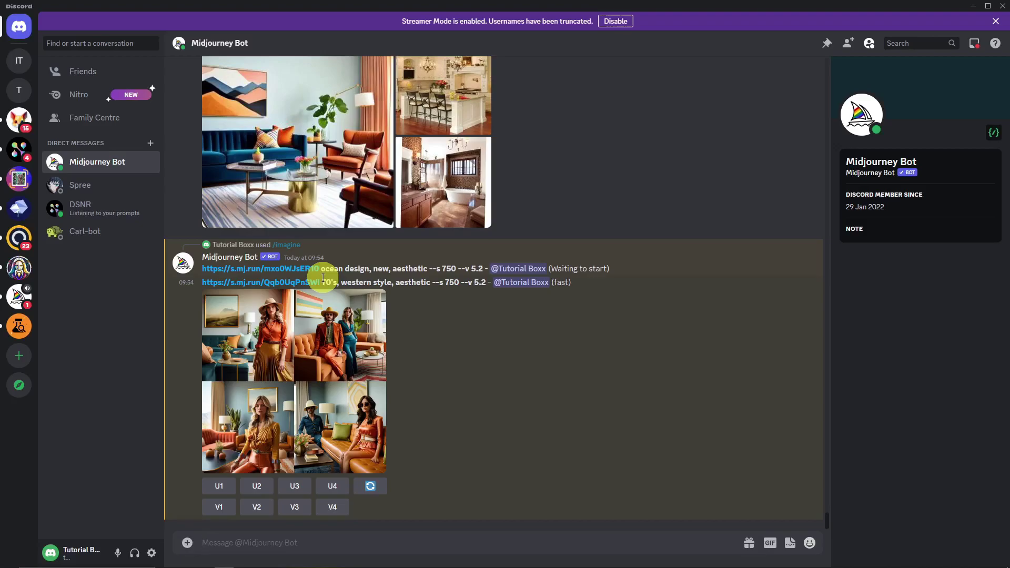
- Copy the bathroom photo's link from the chat
scroll(378, 308, "up", 5)
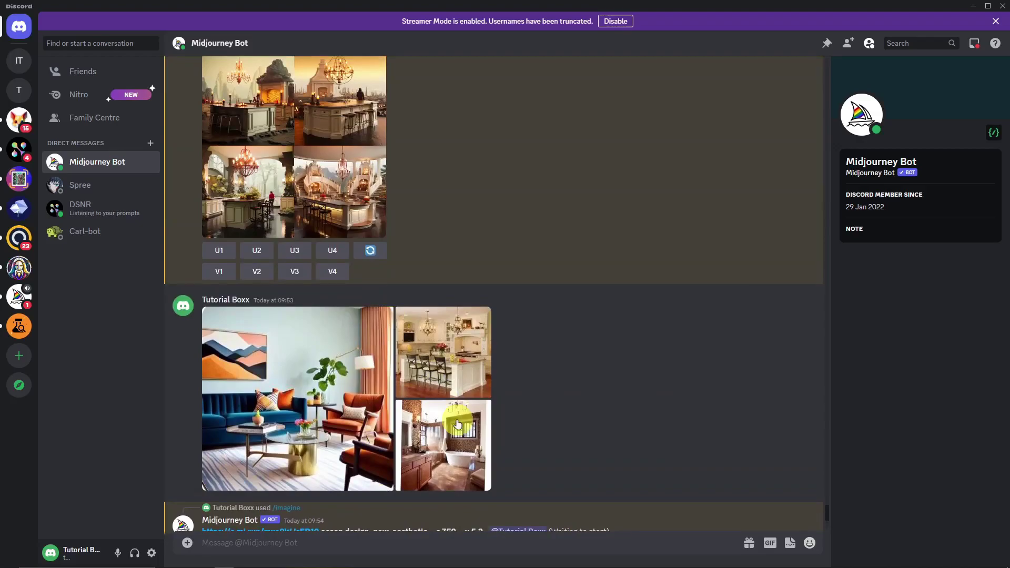
left_click(457, 424)
right_click(481, 298)
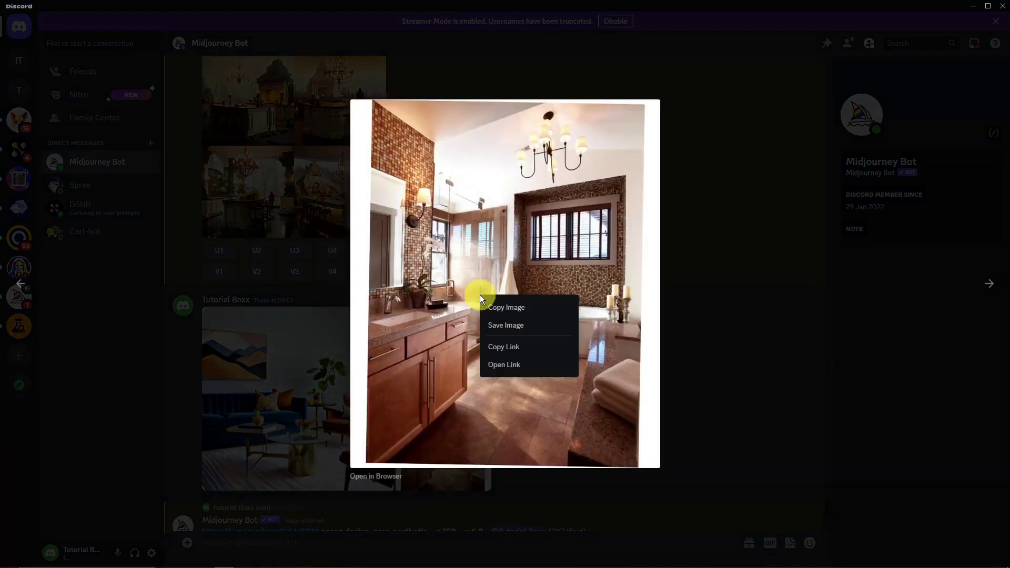
left_click(740, 412)
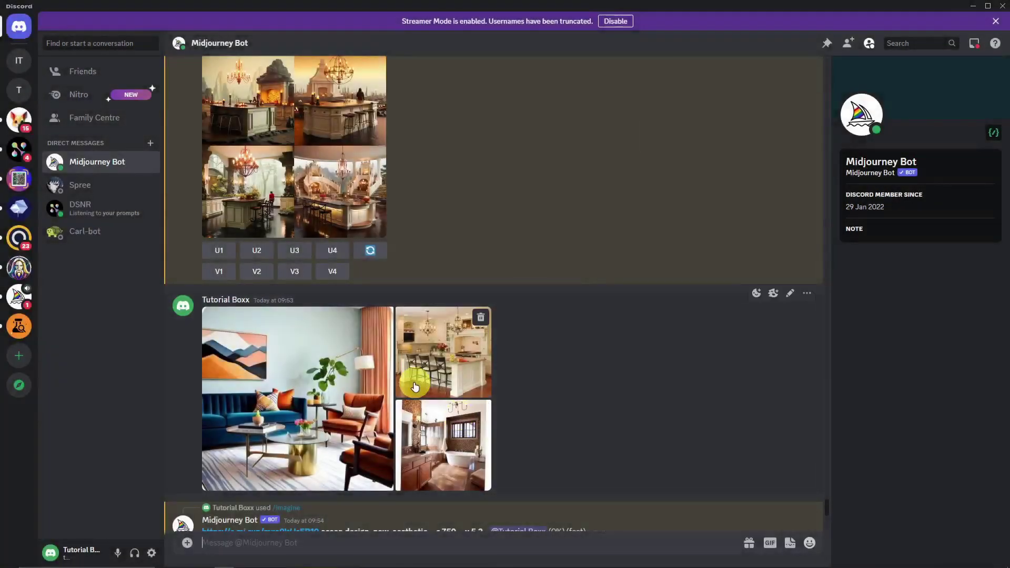
right_click(415, 387)
left_click(638, 428)
right_click(451, 442)
left_click(508, 505)
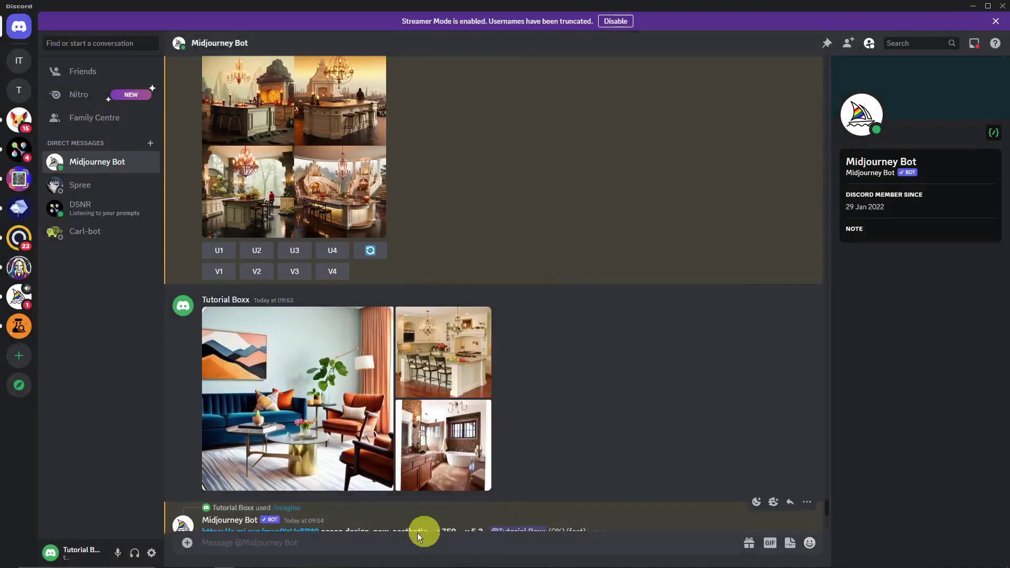
- Submit /imagine with the bathroom link and "star wars, scifi, classic design"
type("/im")
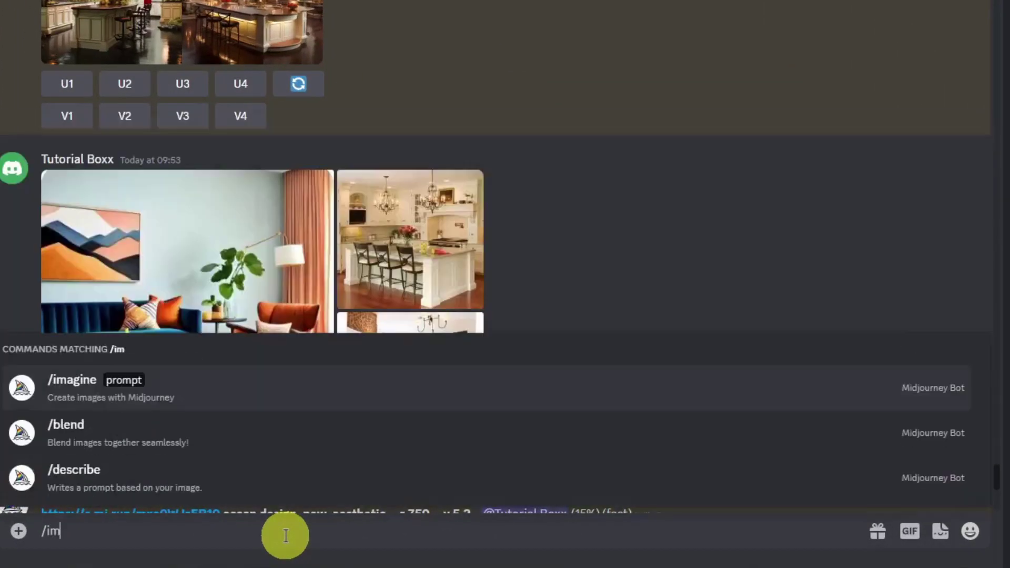
type("agine")
key("Return")
key("ctrl+v")
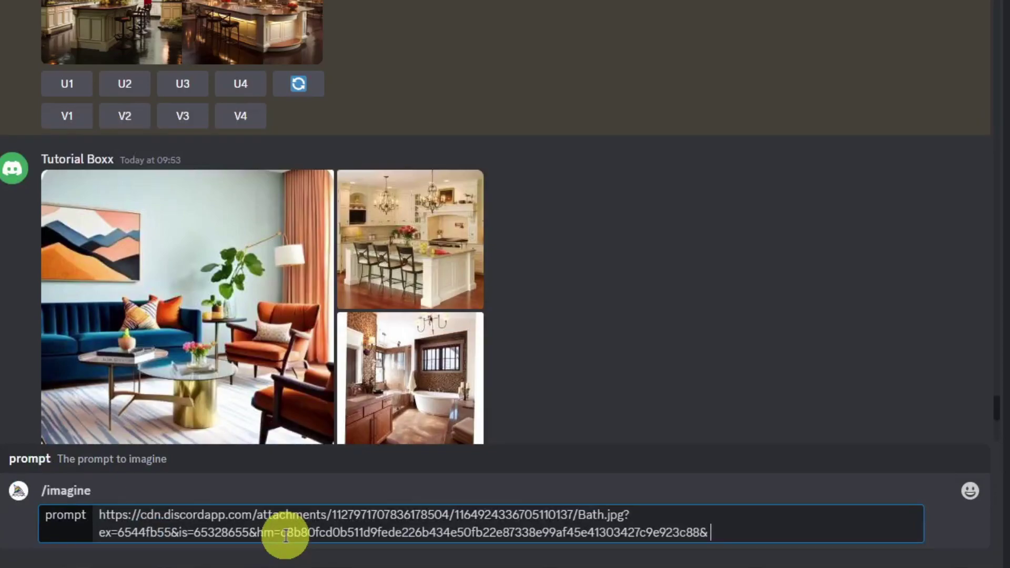
type("star wars, ")
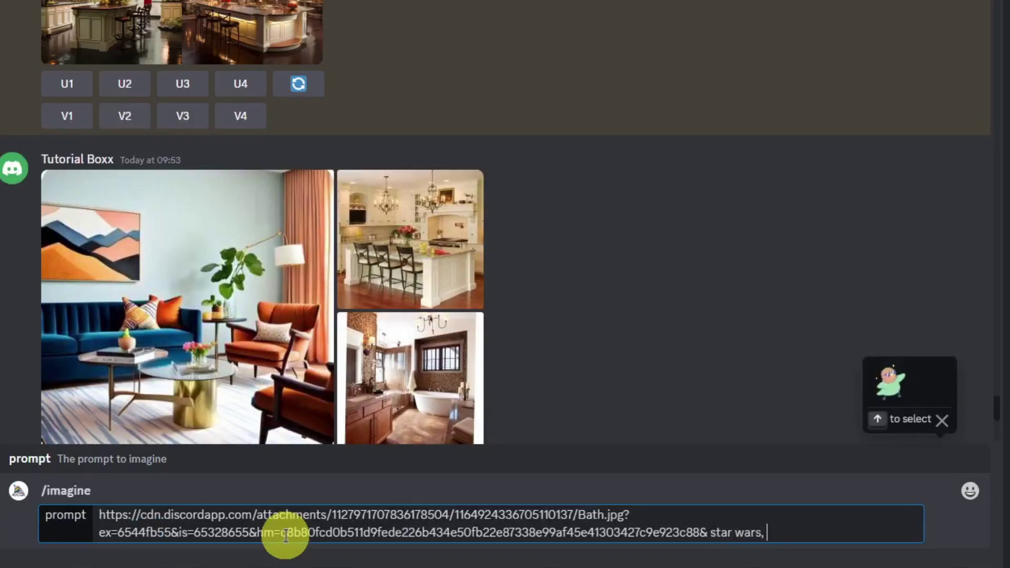
type("scifi, o")
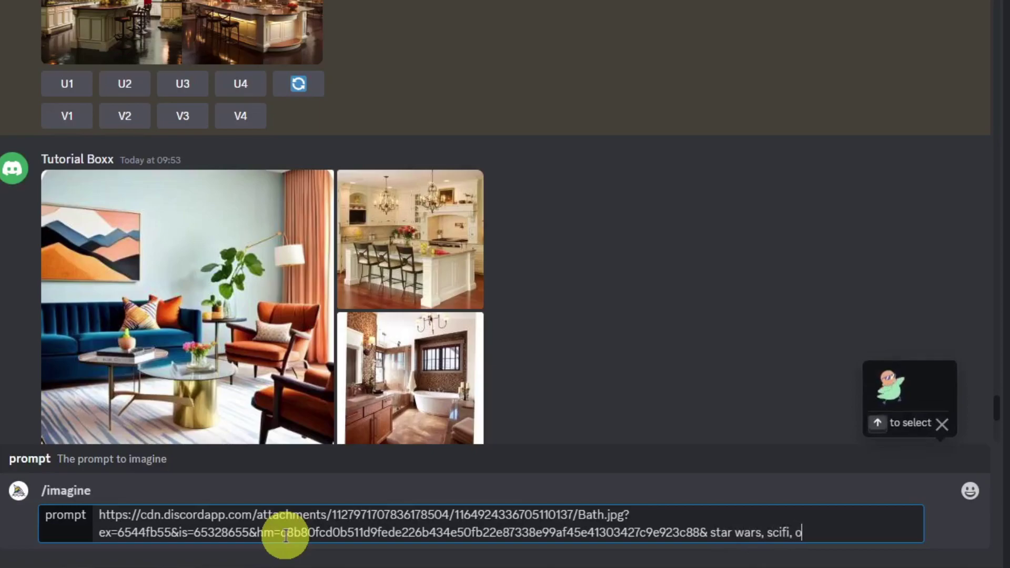
type("b")
key("BackSpace")
key("BackSpace")
type("classi")
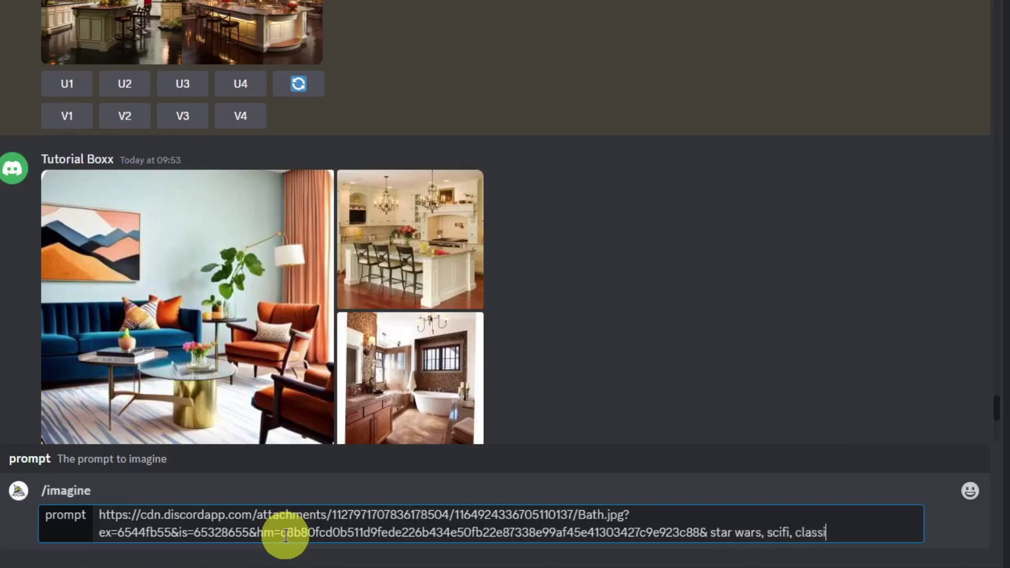
type("c design")
key("Return")
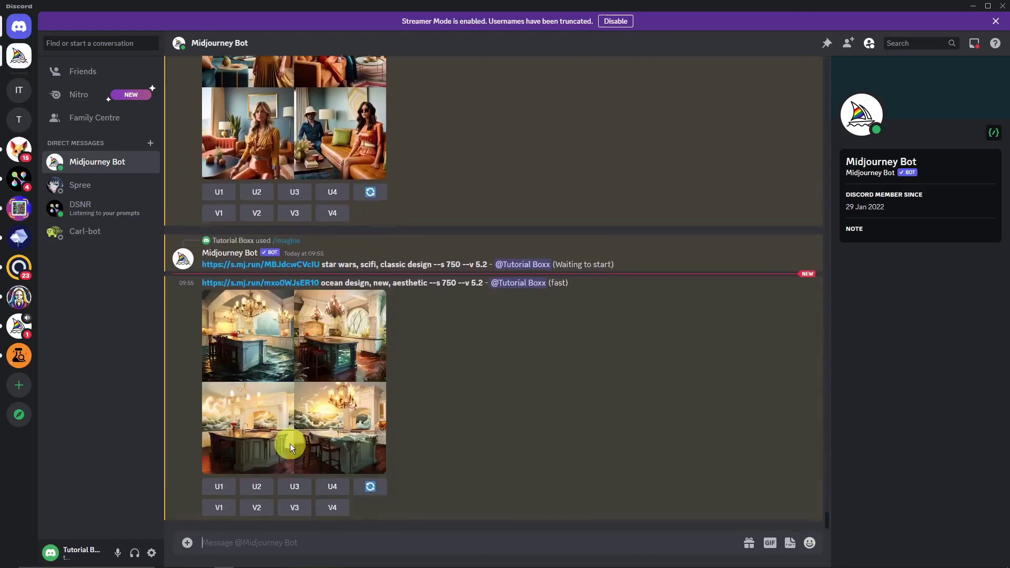
scroll(289, 444, "up", 4)
left_click(249, 268)
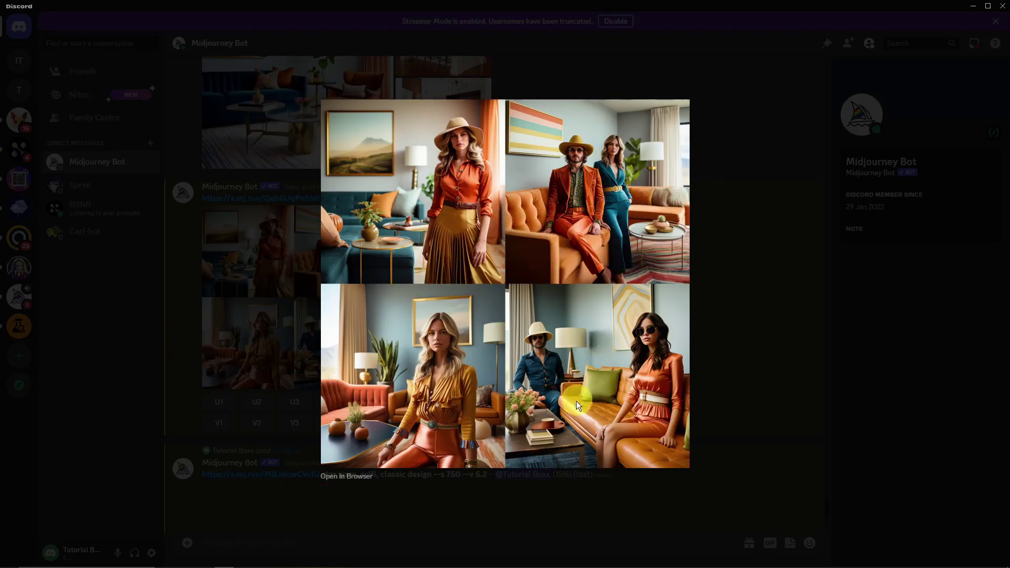
left_click(119, 383)
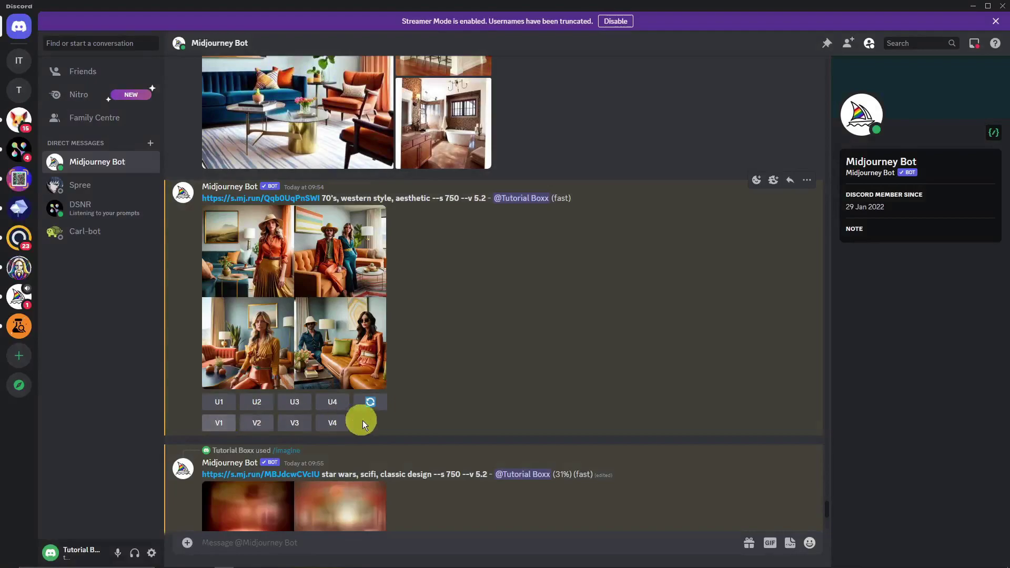
scroll(230, 424, "down", 6)
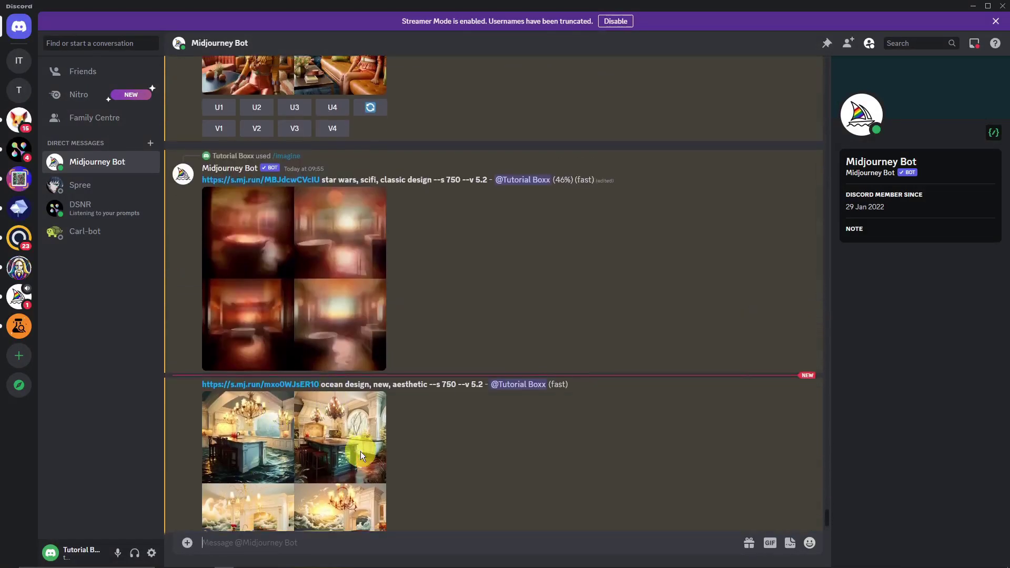
- Compare the enlarged ocean kitchen grid with the original kitchen photo
scroll(361, 452, "down", 2)
left_click(351, 362)
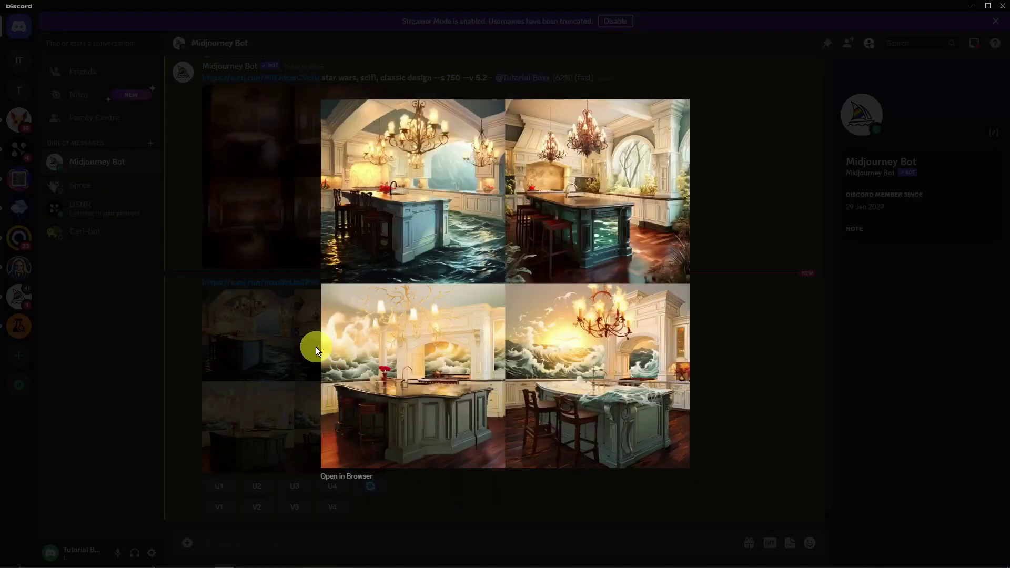
left_click(249, 355)
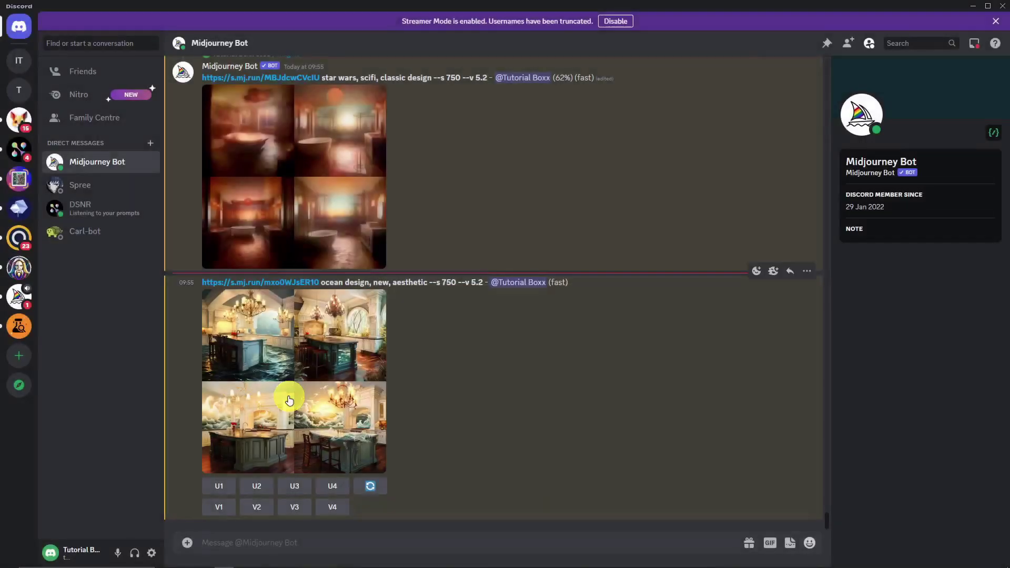
scroll(281, 323, "up", 3)
scroll(281, 324, "up", 8)
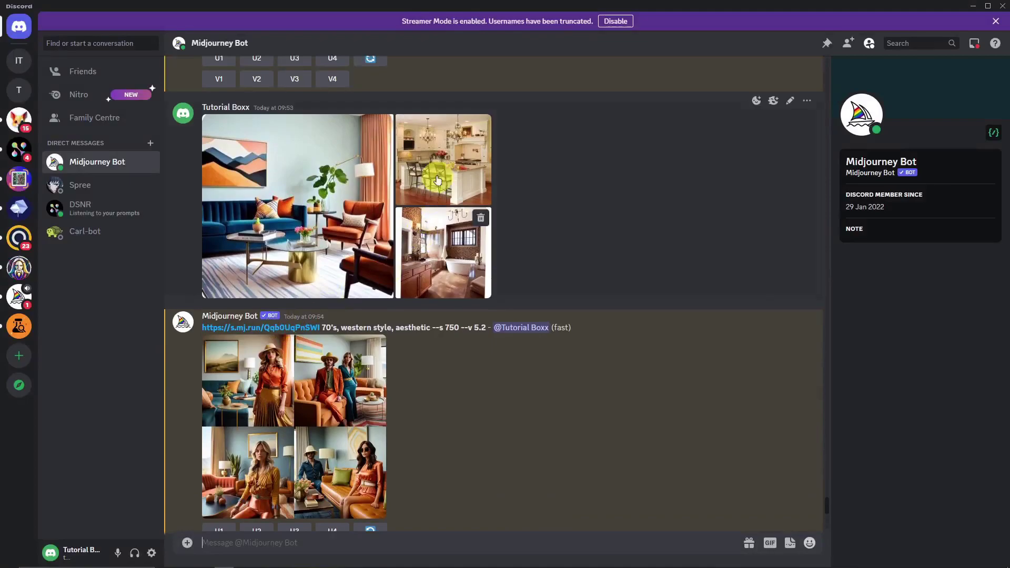
left_click(444, 158)
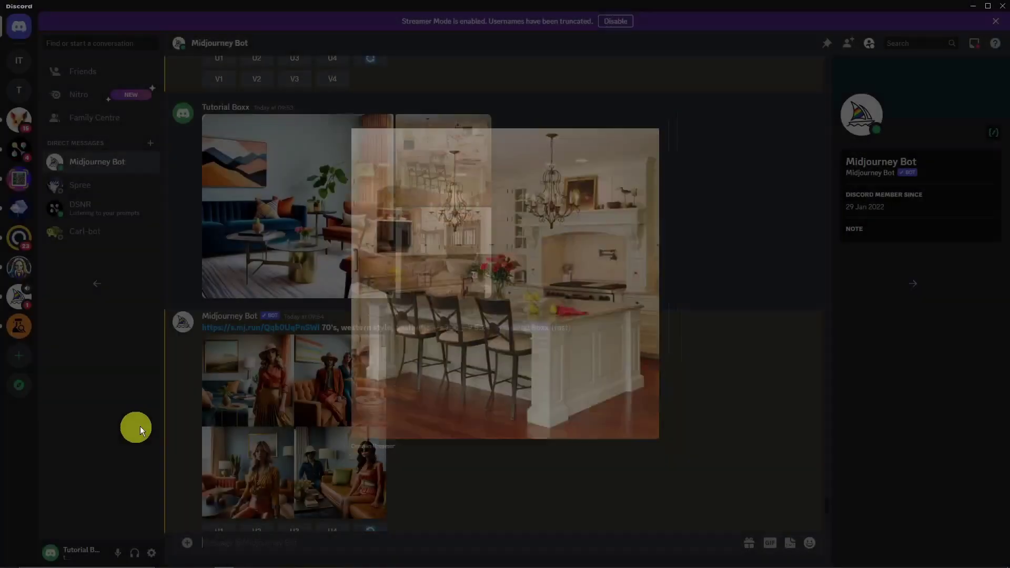
scroll(279, 411, "down", 10)
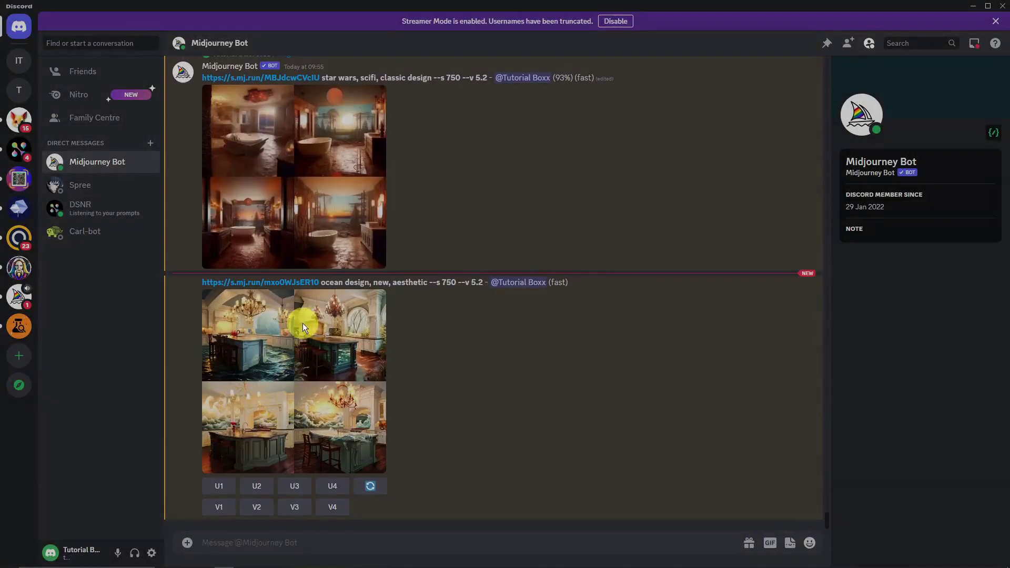
left_click(303, 326)
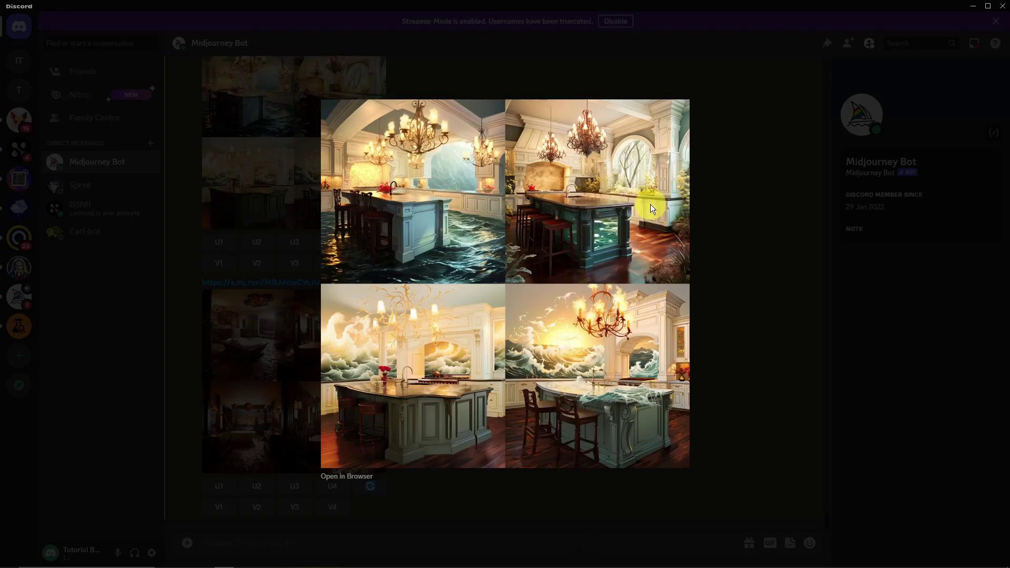
- Close the ocean grid and enlarge the finished sci-fi bathroom grid
left_click(735, 291)
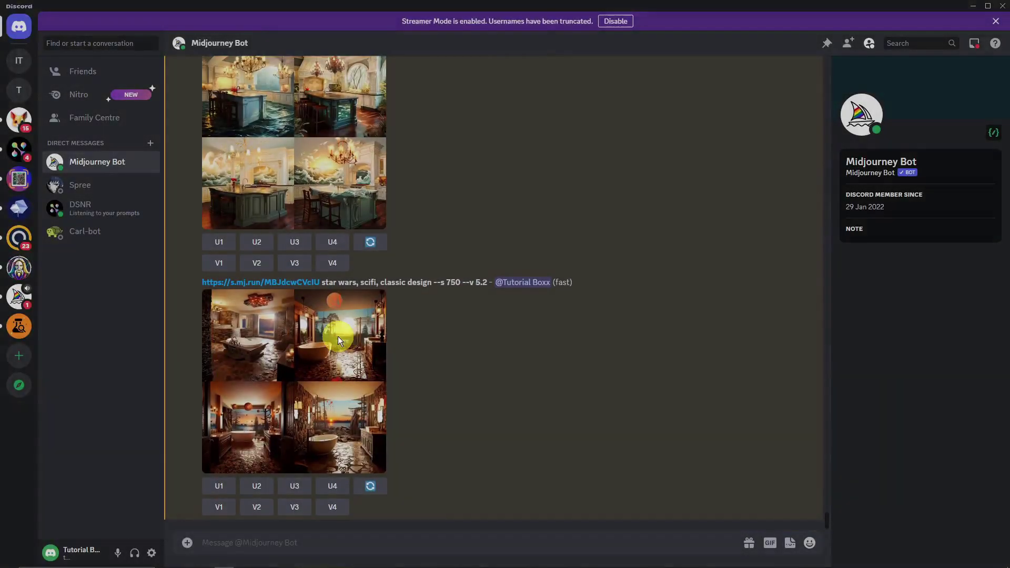
left_click(338, 336)
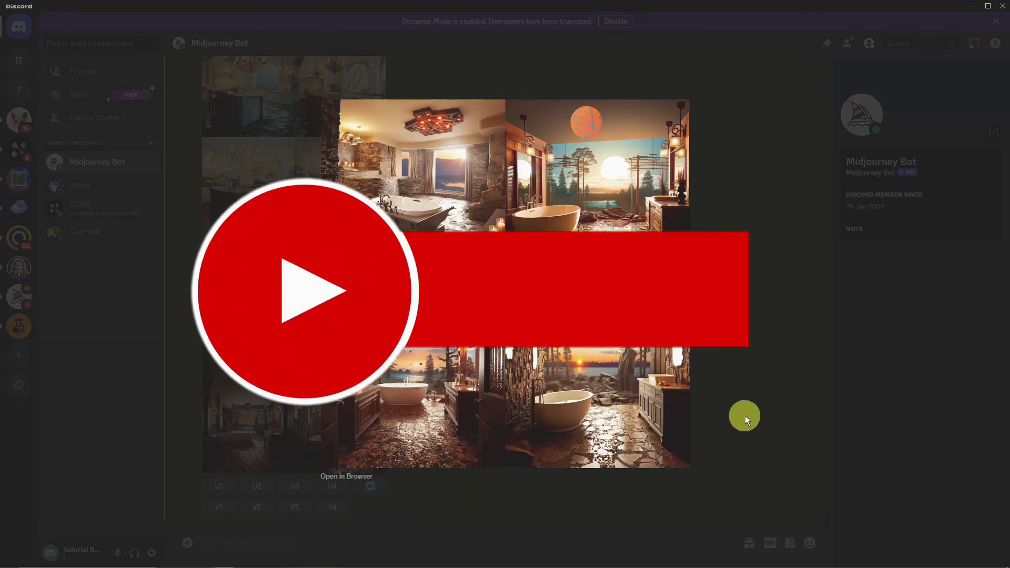
- Close the bathroom grid viewer and scroll the chat to review the results
left_click(748, 418)
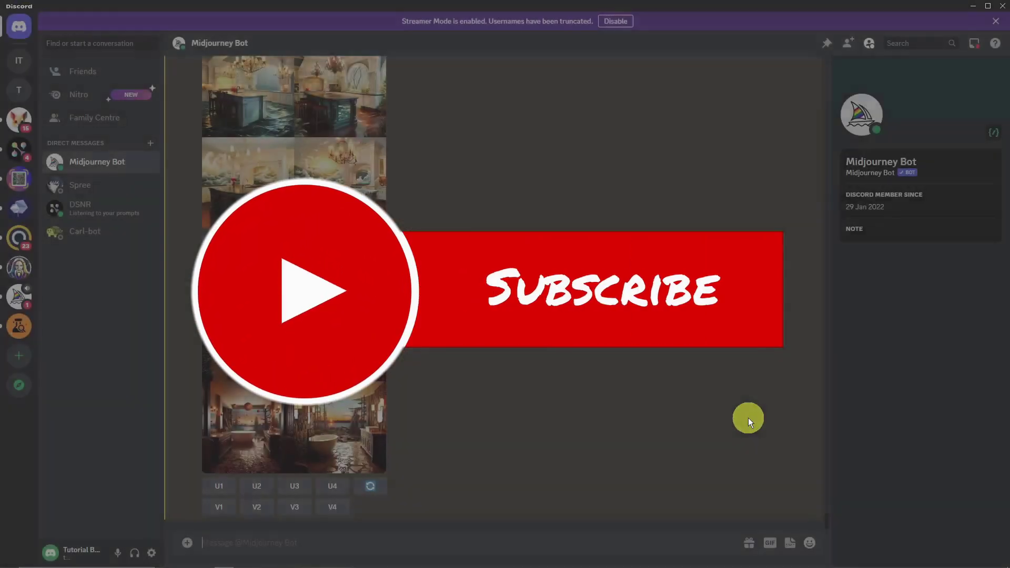
scroll(352, 368, "up", 8)
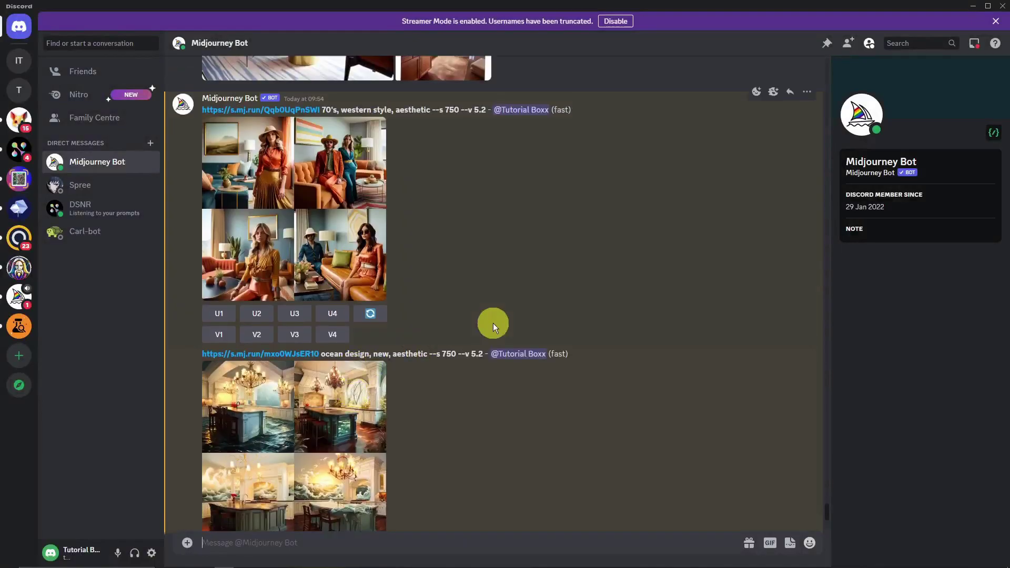
scroll(501, 324, "down", 6)
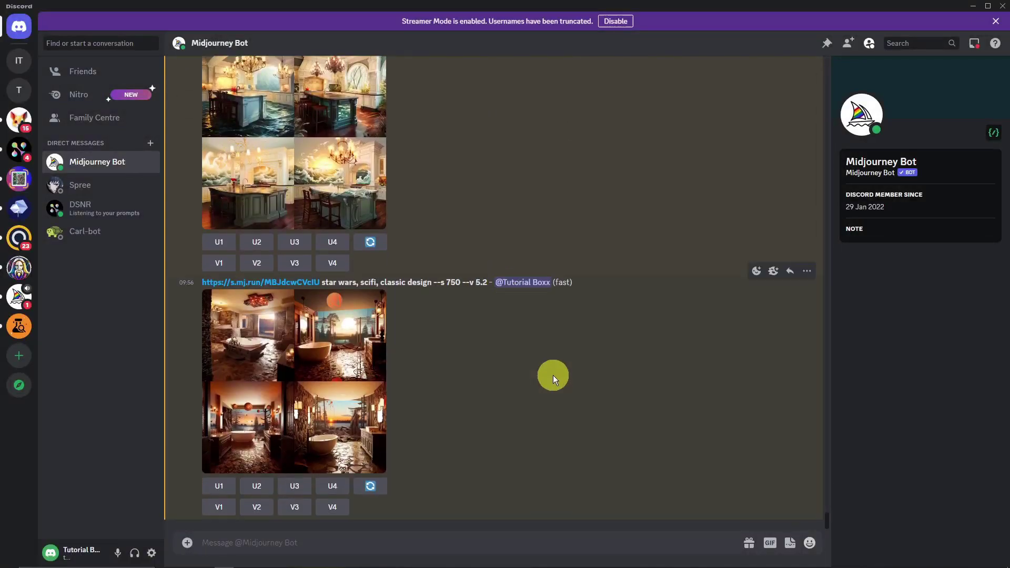